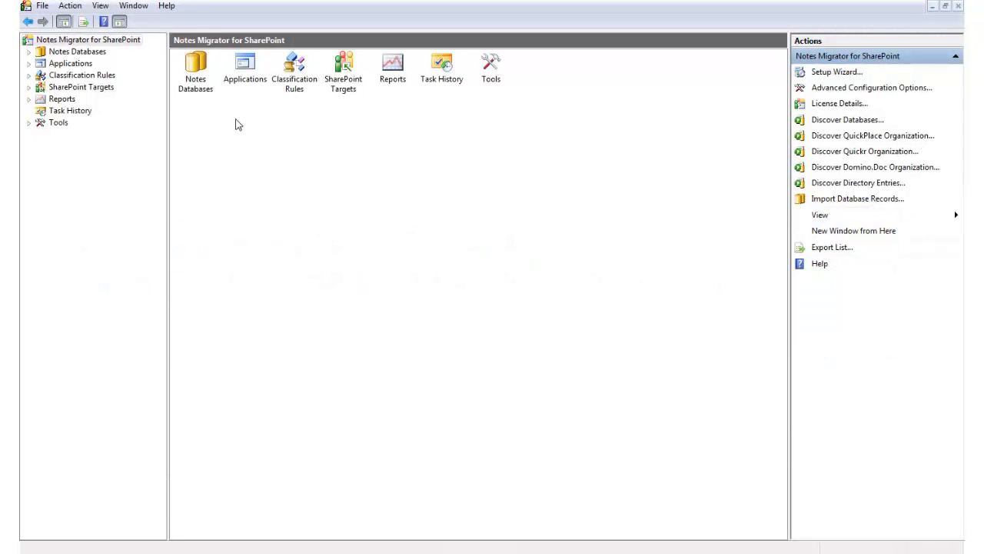
List all Notes databases and templates and jump to the titles beginning with "prop".
{"action": "left_click", "coordinate": [30, 53]}
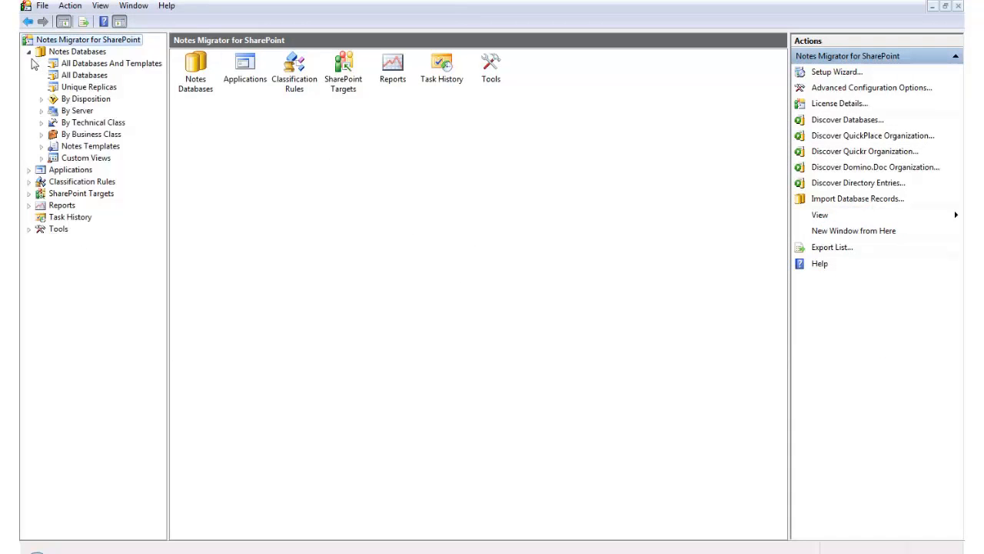
{"action": "left_click", "coordinate": [108, 65]}
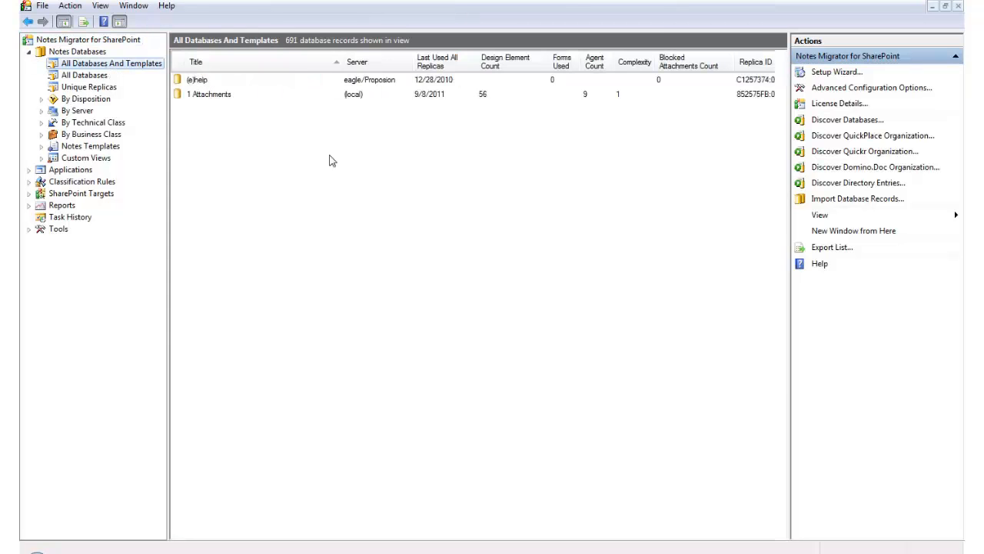
{"action": "left_click", "coordinate": [335, 153]}
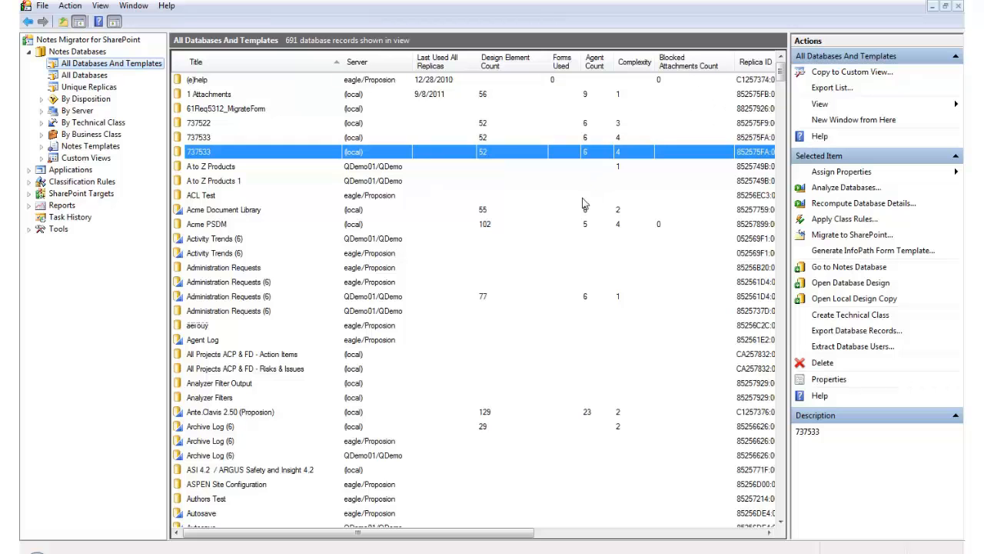
{"action": "left_click", "coordinate": [203, 299]}
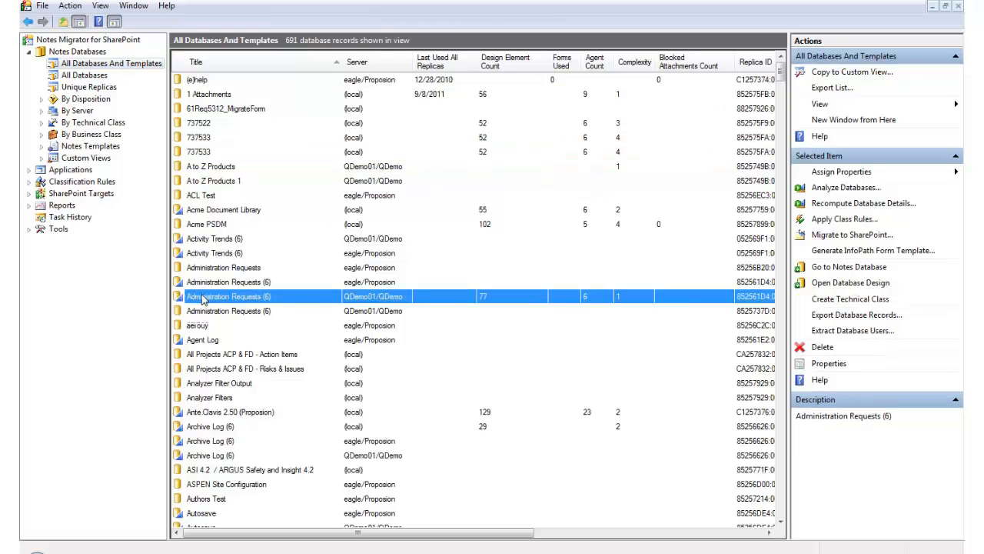
{"action": "type", "text": "prop"}
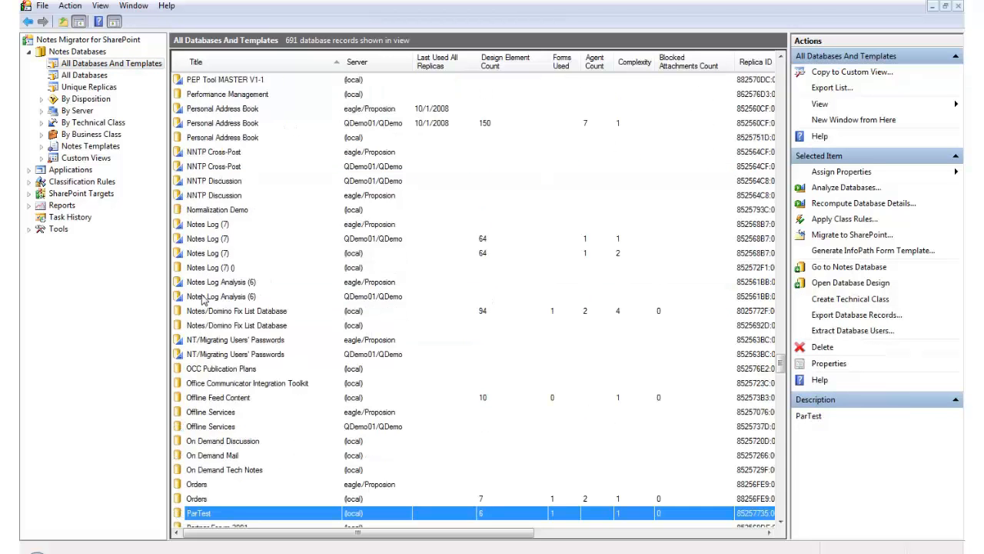
{"action": "scroll", "coordinate": [782, 522], "scroll_direction": "down", "scroll_amount": 3}
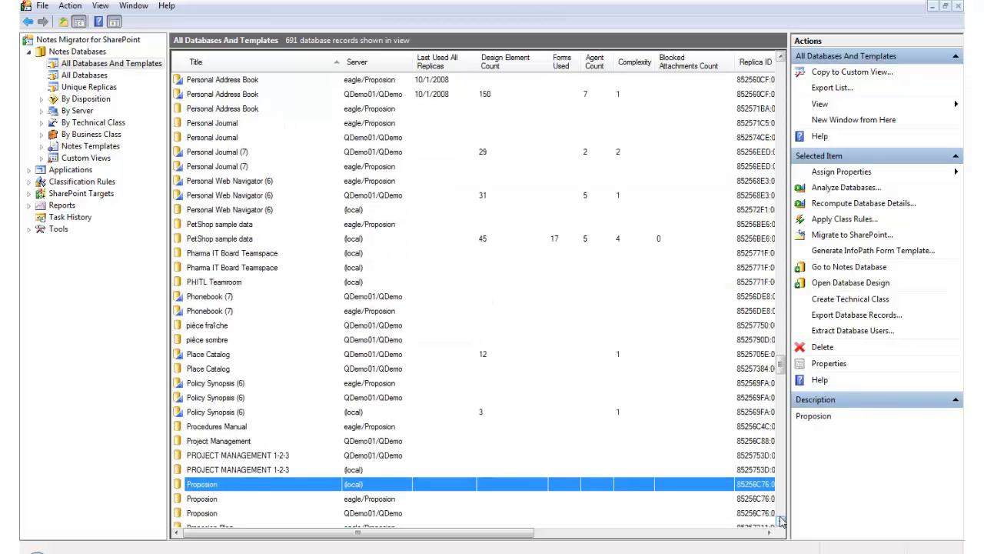
{"action": "left_click", "coordinate": [394, 456]}
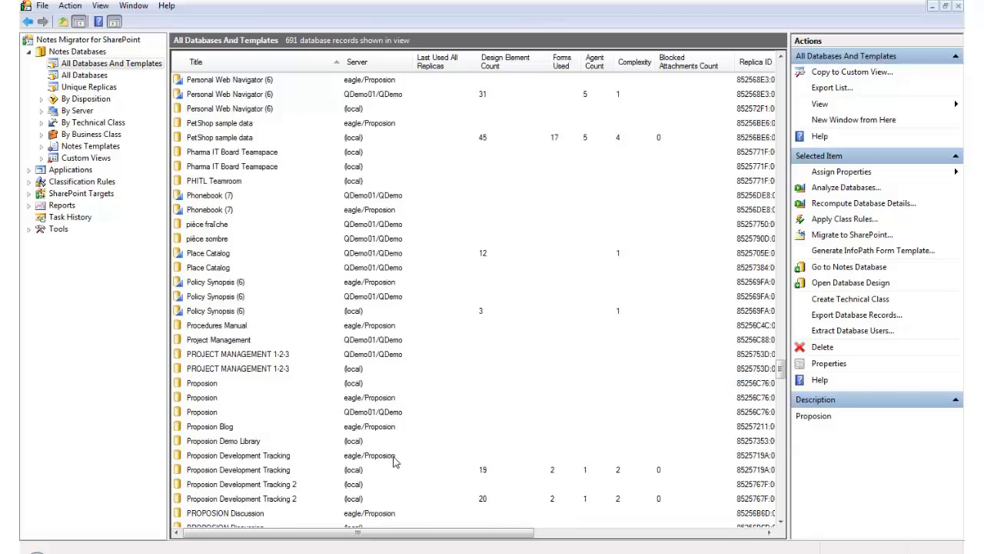
Open the properties of the local Proposion Development Tracking database and start a new SharePoint migration job for it.
{"action": "left_click", "coordinate": [372, 469]}
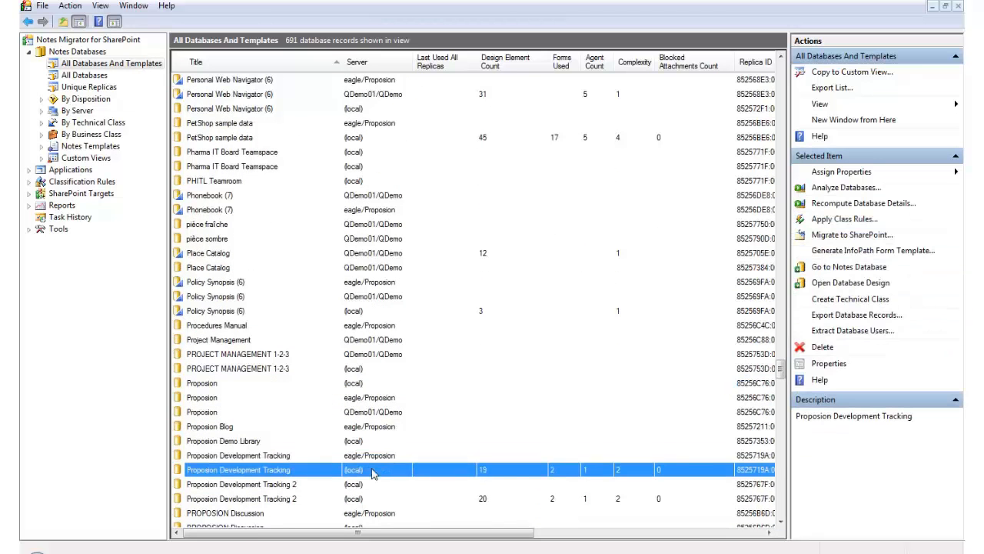
{"action": "double_click", "coordinate": [254, 475]}
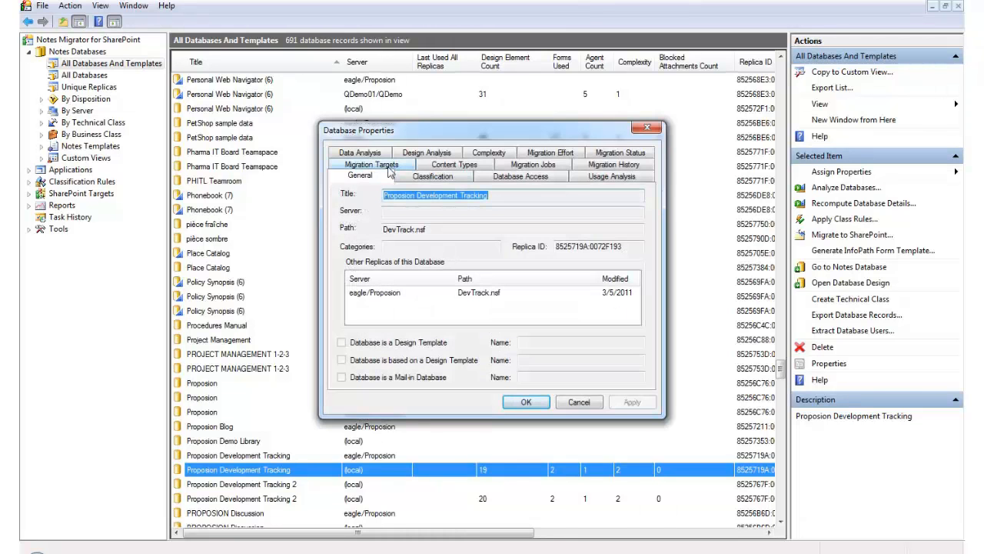
{"action": "left_click", "coordinate": [525, 166]}
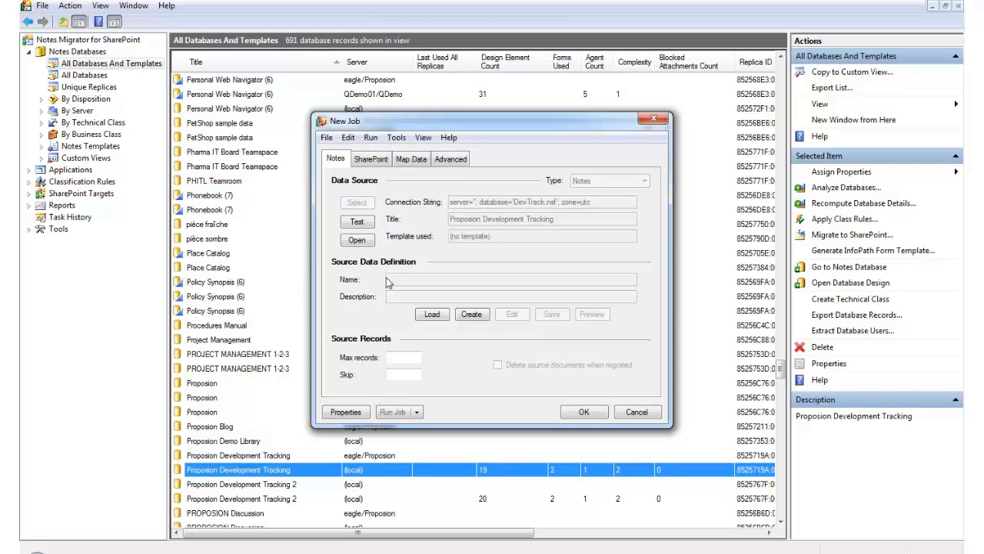
Create a source data definition for the job that selects records based on the Report form.
{"action": "left_click", "coordinate": [471, 317]}
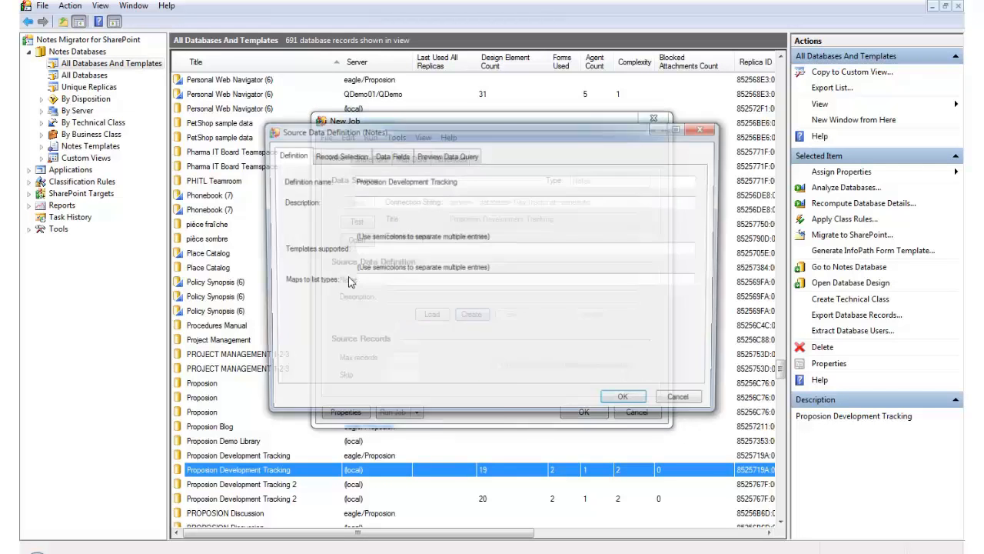
{"action": "left_click", "coordinate": [355, 157]}
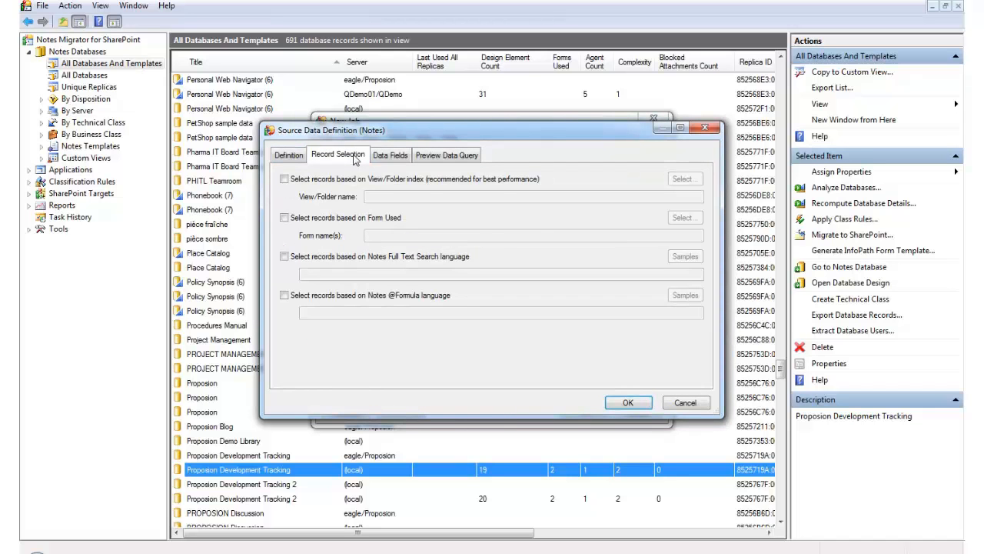
{"action": "left_click", "coordinate": [304, 218]}
{"action": "left_click", "coordinate": [698, 222]}
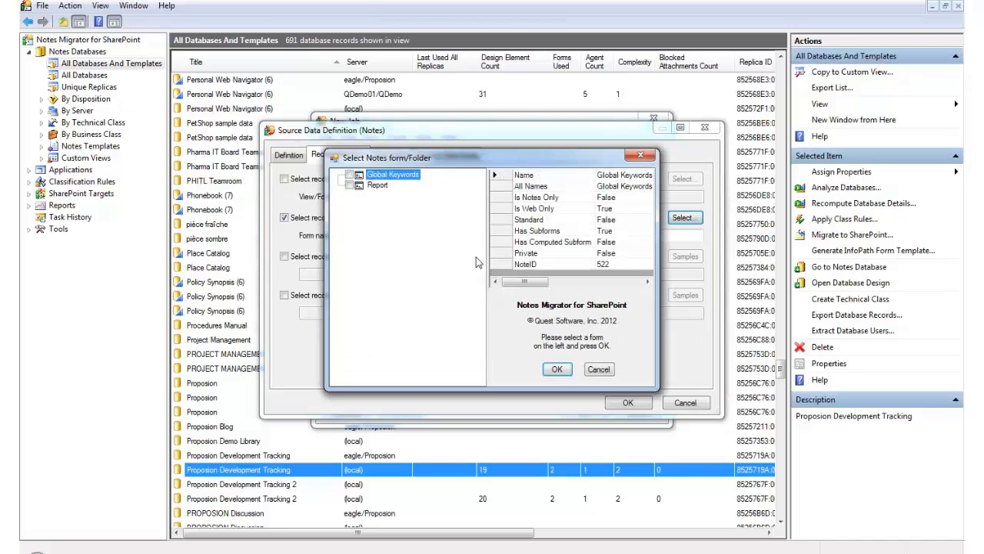
{"action": "left_click", "coordinate": [350, 186]}
{"action": "left_click", "coordinate": [555, 370]}
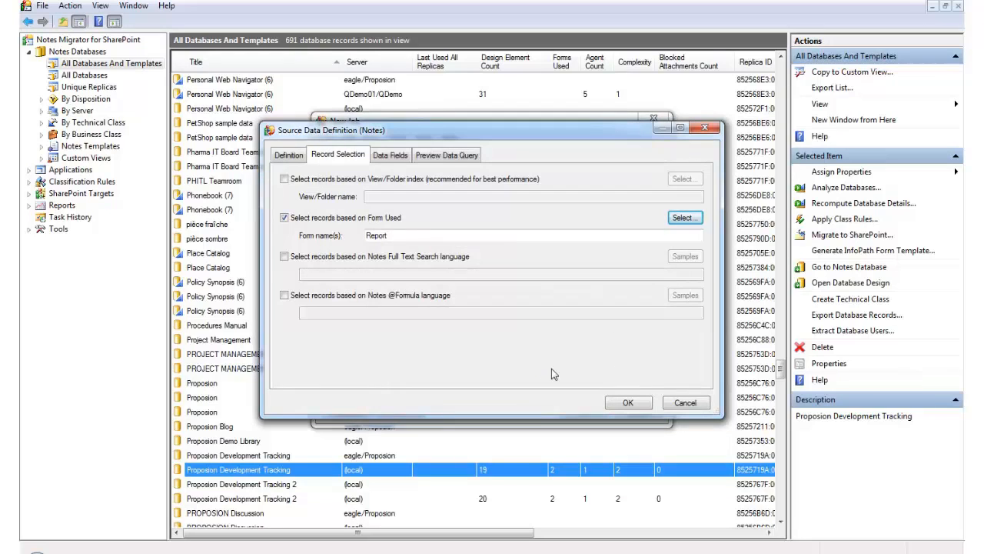
Add all items of the Report form as data fields and accept the source data definition.
{"action": "left_click", "coordinate": [389, 156]}
{"action": "left_click", "coordinate": [362, 375]}
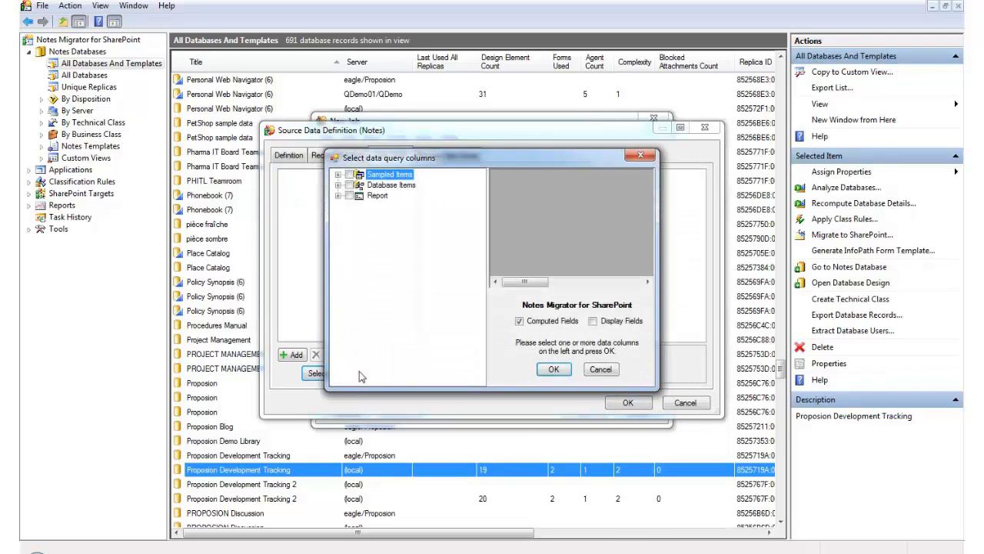
{"action": "left_click", "coordinate": [354, 197]}
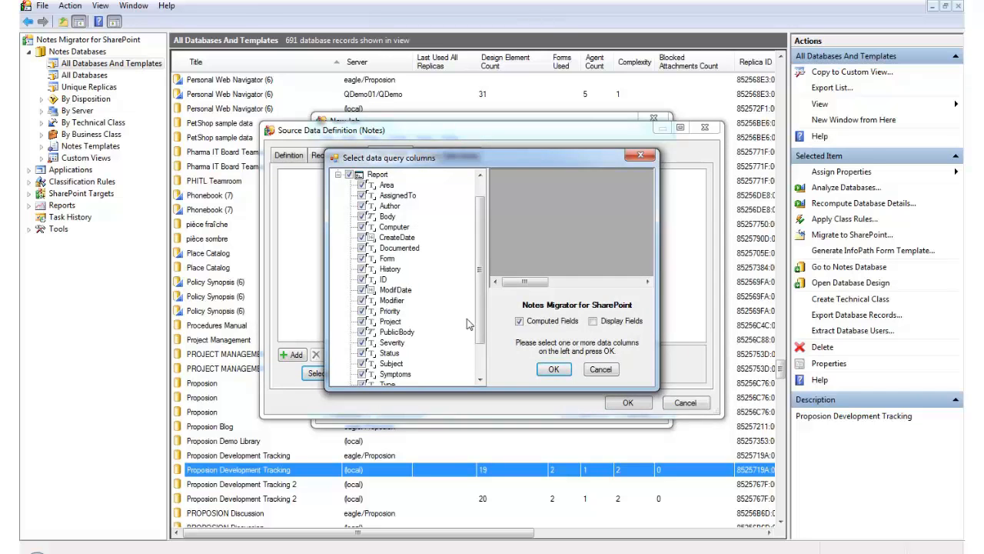
{"action": "left_click", "coordinate": [554, 369]}
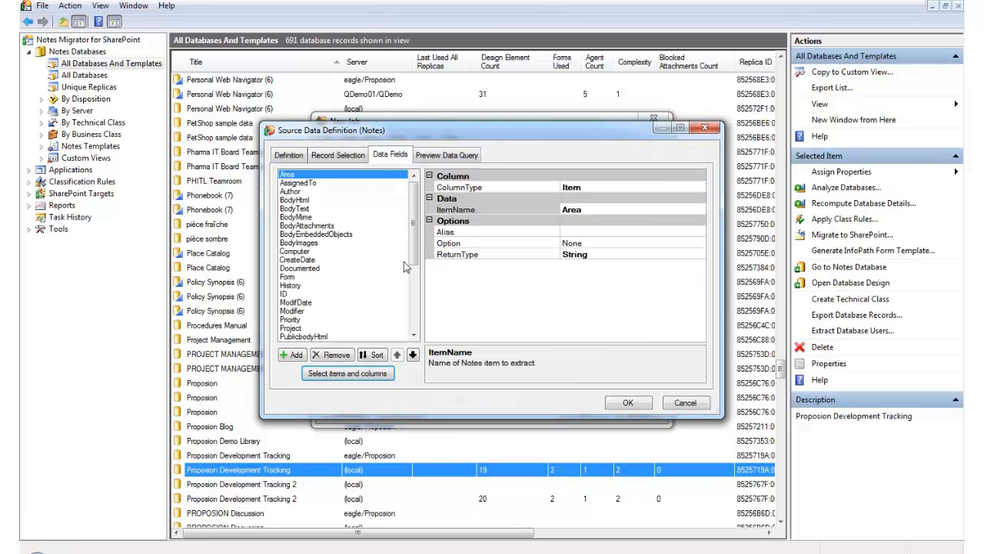
{"action": "left_click", "coordinate": [628, 403]}
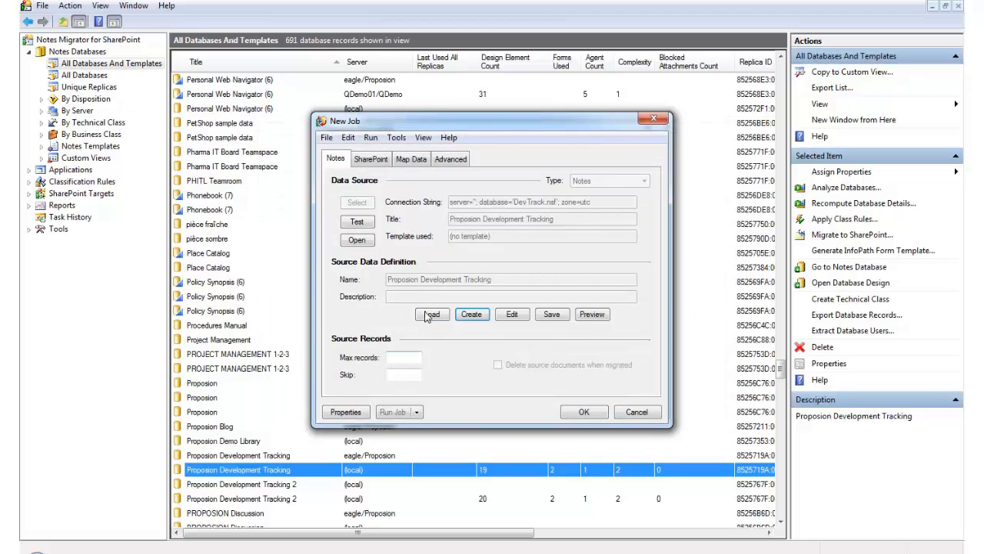
{"action": "left_click", "coordinate": [383, 160]}
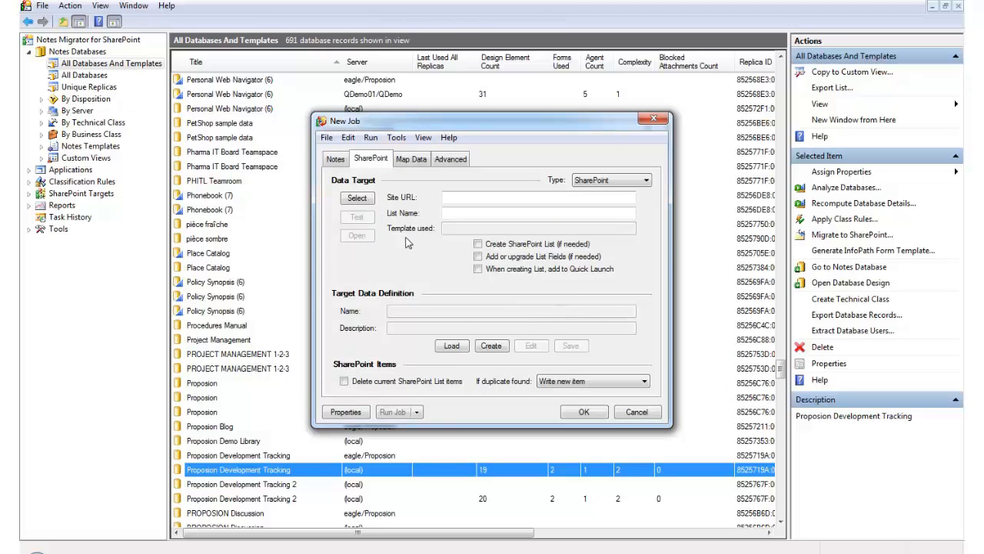
{"action": "left_click", "coordinate": [357, 198]}
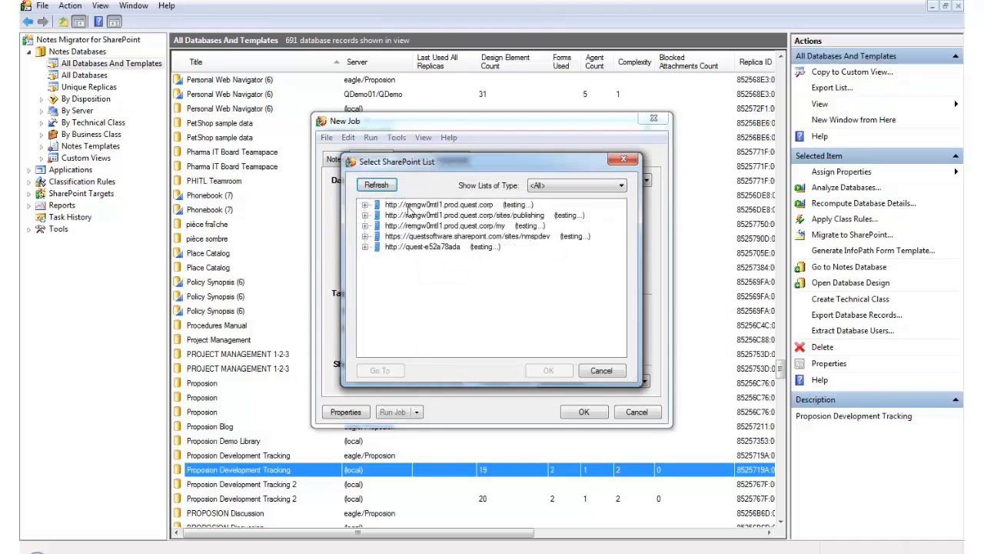
{"action": "left_click", "coordinate": [410, 206]}
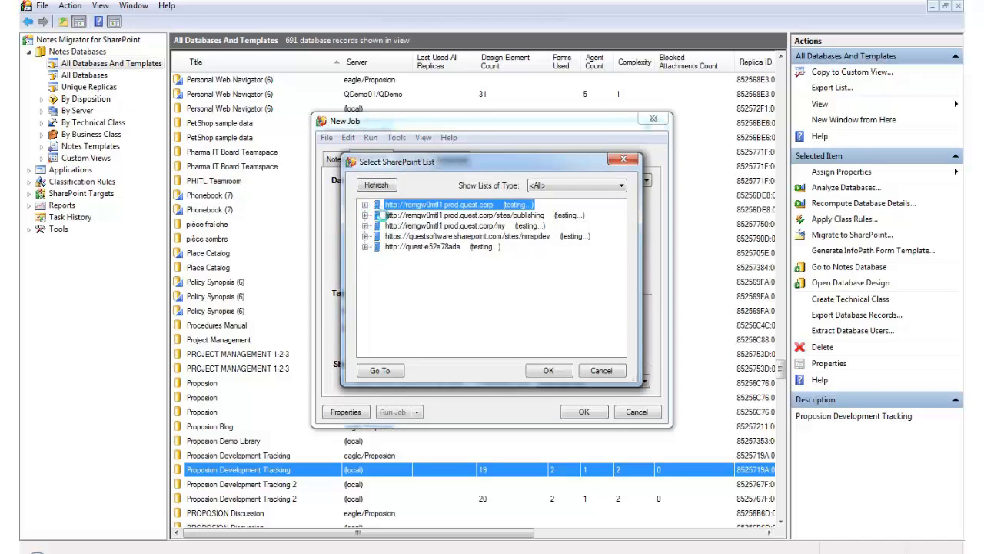
{"action": "left_click", "coordinate": [548, 370]}
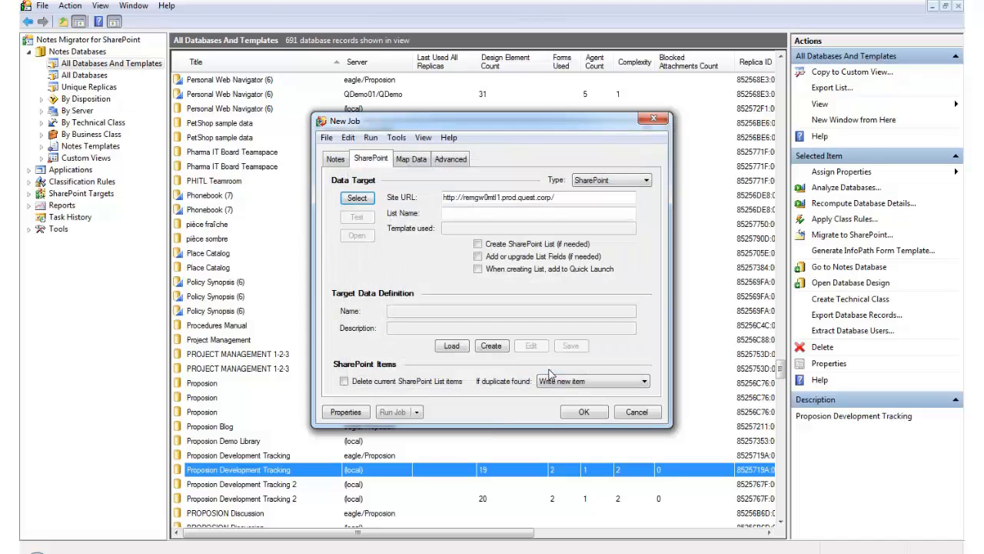
Name the target list "Tes Dev Tracking" and enable creating the SharePoint list if needed and adding it to Quick Launch.
{"action": "left_click", "coordinate": [510, 215]}
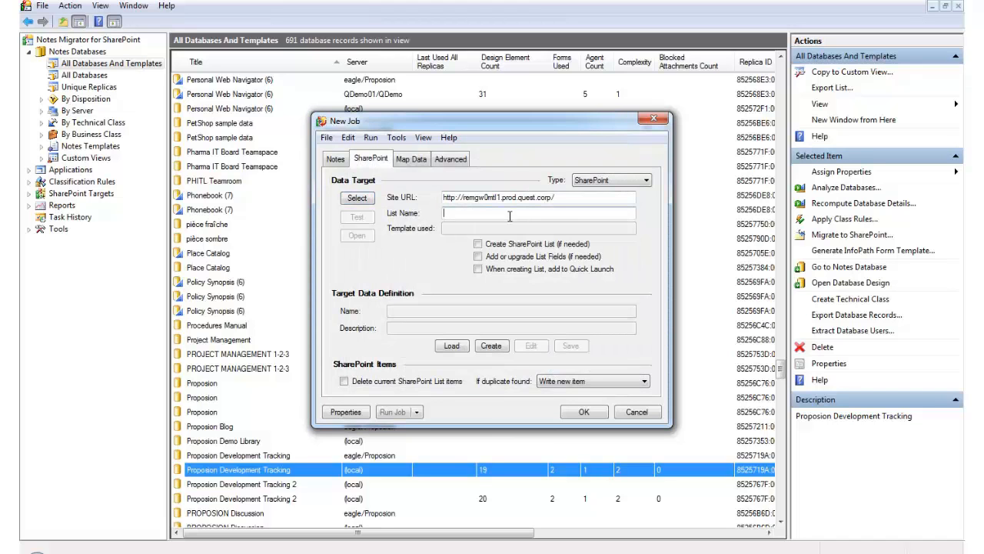
{"action": "type", "text": "Tes Dev Tracking"}
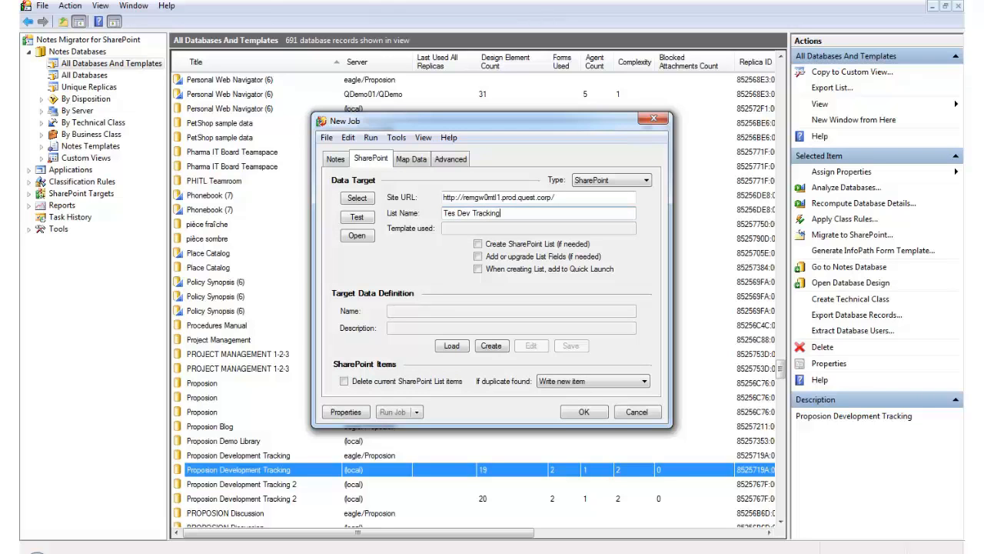
{"action": "left_click", "coordinate": [478, 244]}
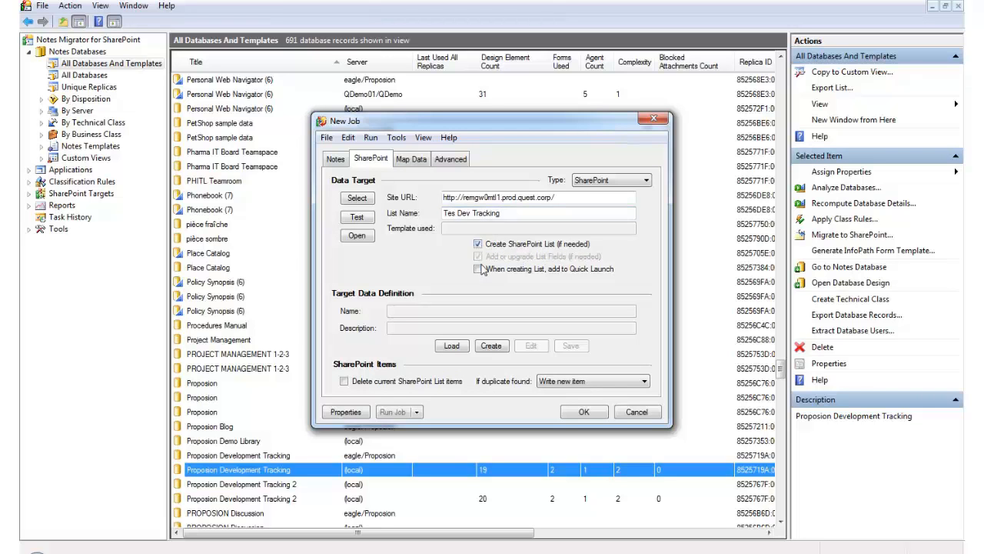
{"action": "left_click", "coordinate": [479, 270]}
Create a target data definition for the SharePoint list and load its data fields from the source fields.
{"action": "left_click", "coordinate": [490, 346]}
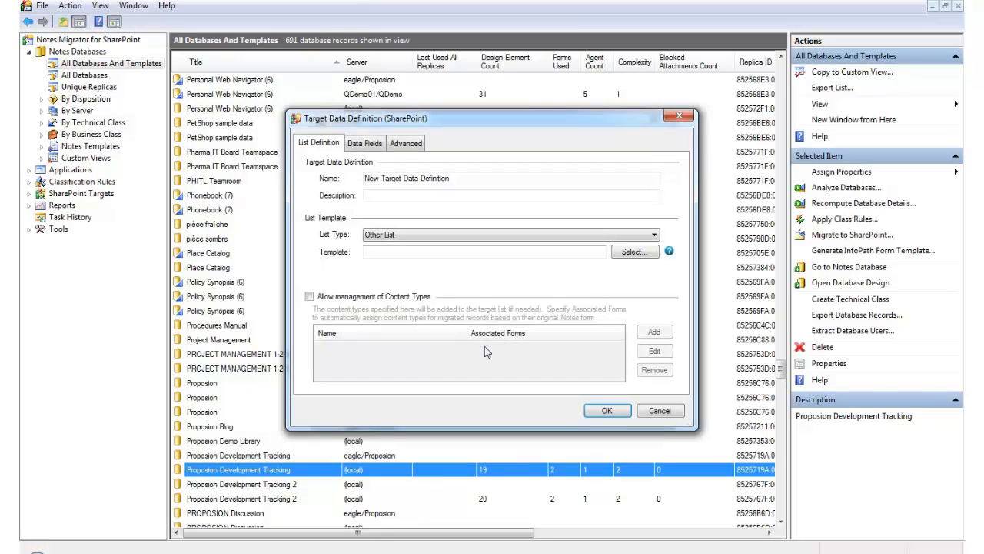
{"action": "left_click", "coordinate": [367, 145]}
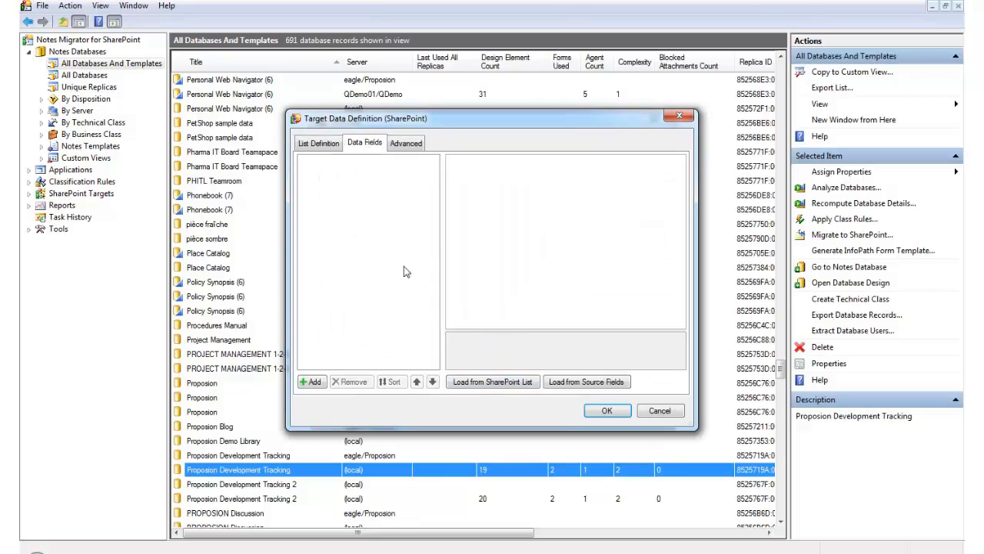
{"action": "left_click", "coordinate": [564, 385]}
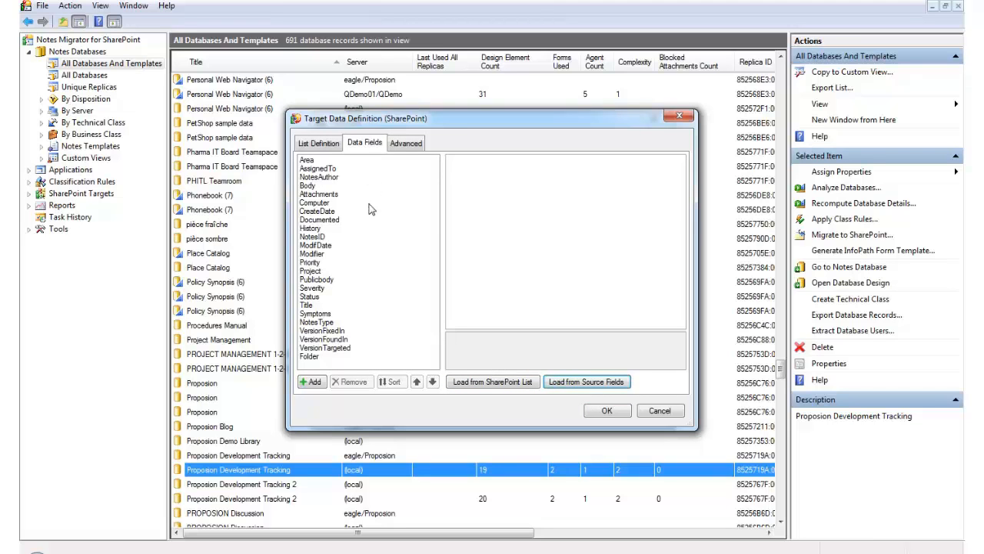
Rename the Area target field to "Product Area" and set its target type to Choice.
{"action": "left_click", "coordinate": [320, 160]}
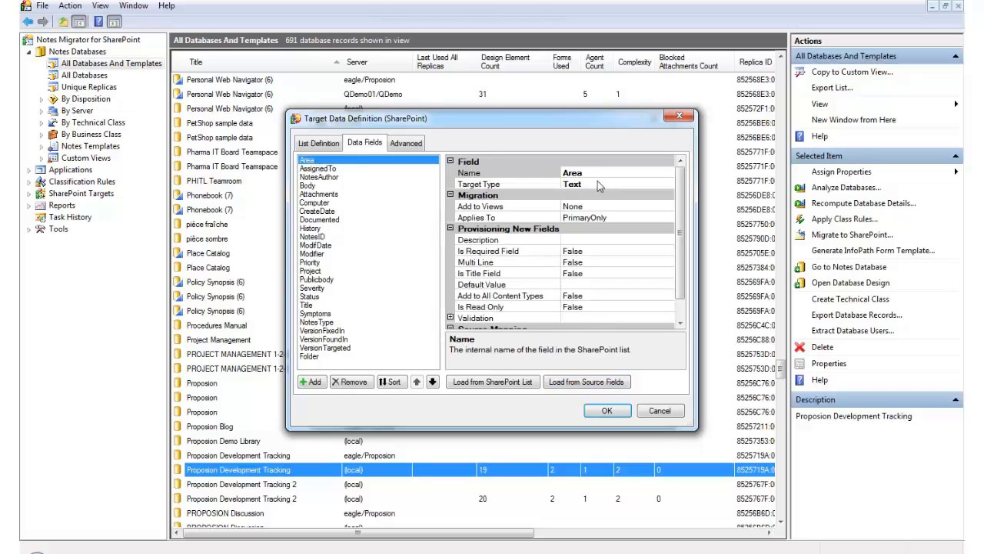
{"action": "left_click", "coordinate": [600, 174]}
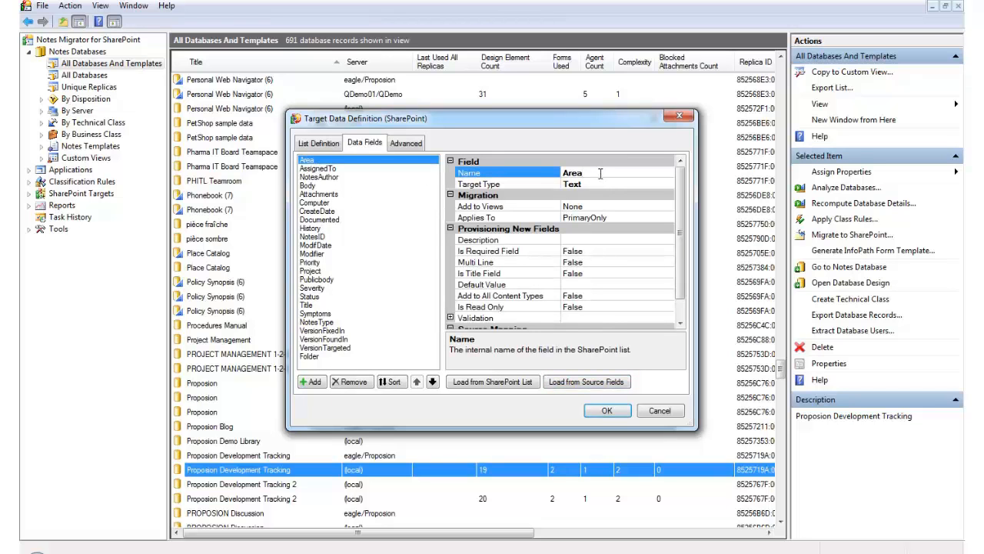
{"action": "type", "text": "Product"}
{"action": "left_click", "coordinate": [649, 185]}
{"action": "left_click", "coordinate": [668, 185]}
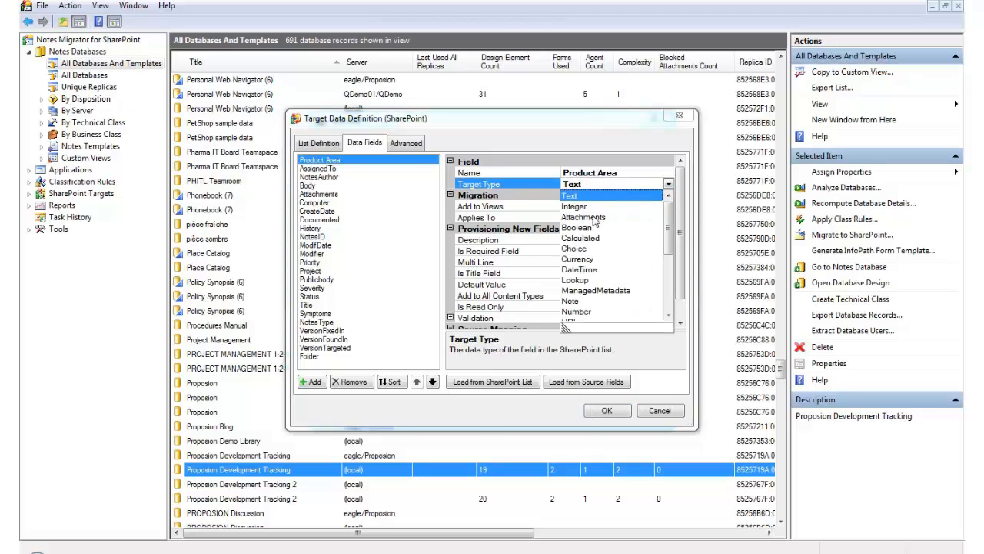
{"action": "left_click", "coordinate": [588, 251]}
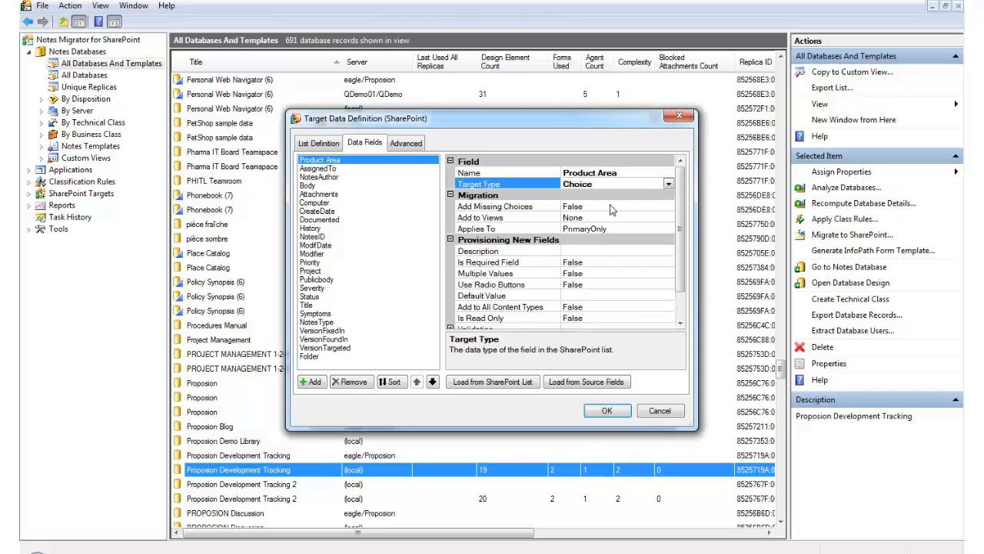
Set Add Missing Choices to True for the Product Area field and accept the target data definition.
{"action": "left_click", "coordinate": [612, 206]}
{"action": "left_click", "coordinate": [669, 206]}
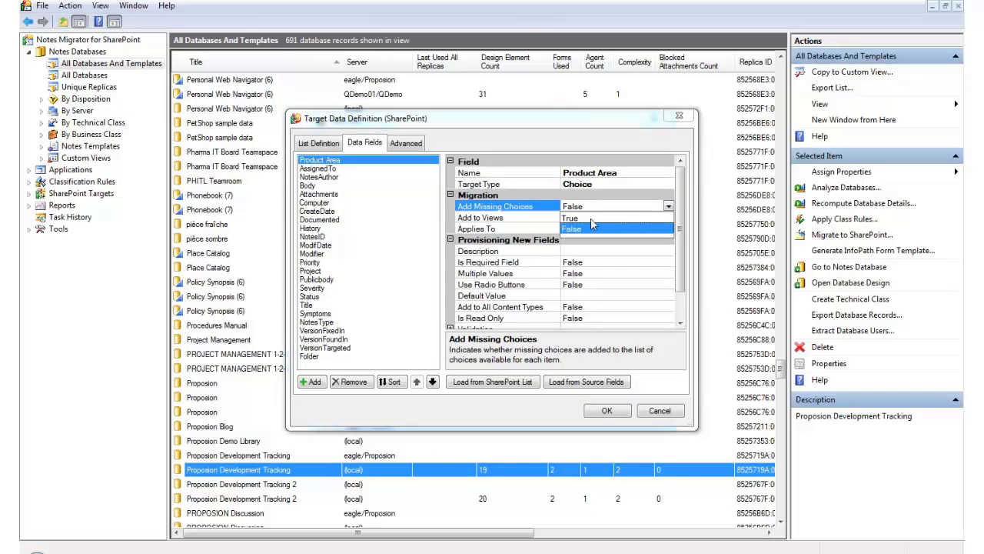
{"action": "left_click", "coordinate": [589, 219]}
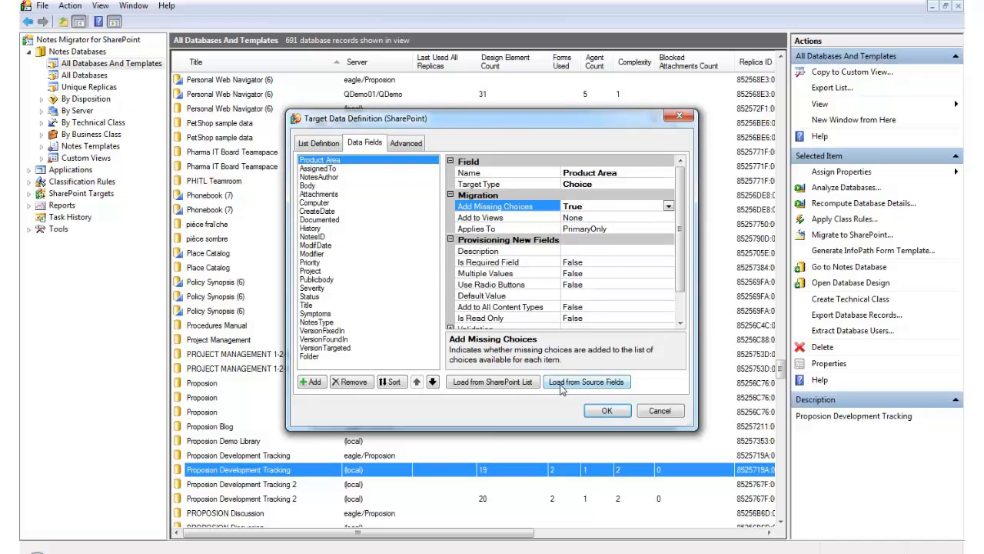
{"action": "left_click", "coordinate": [604, 411]}
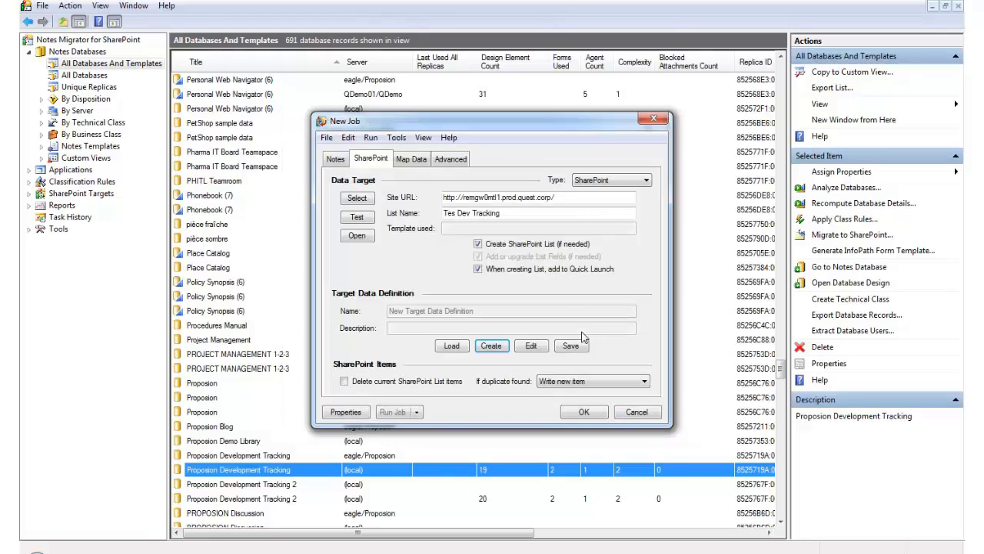
Auto-map the source fields to the SharePoint fields, review the mappings, and enable preserving Created/Modified identities.
{"action": "left_click", "coordinate": [406, 163]}
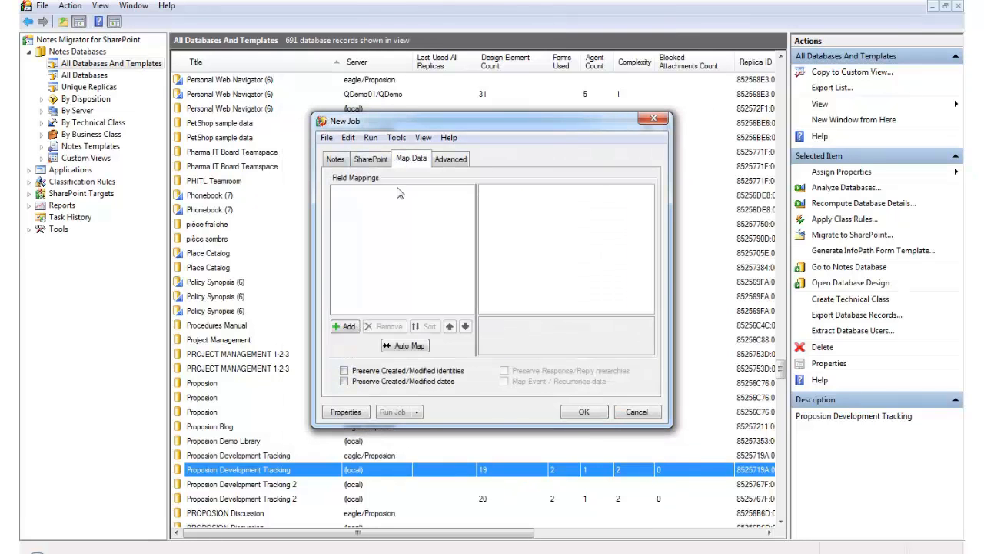
{"action": "left_click", "coordinate": [414, 348]}
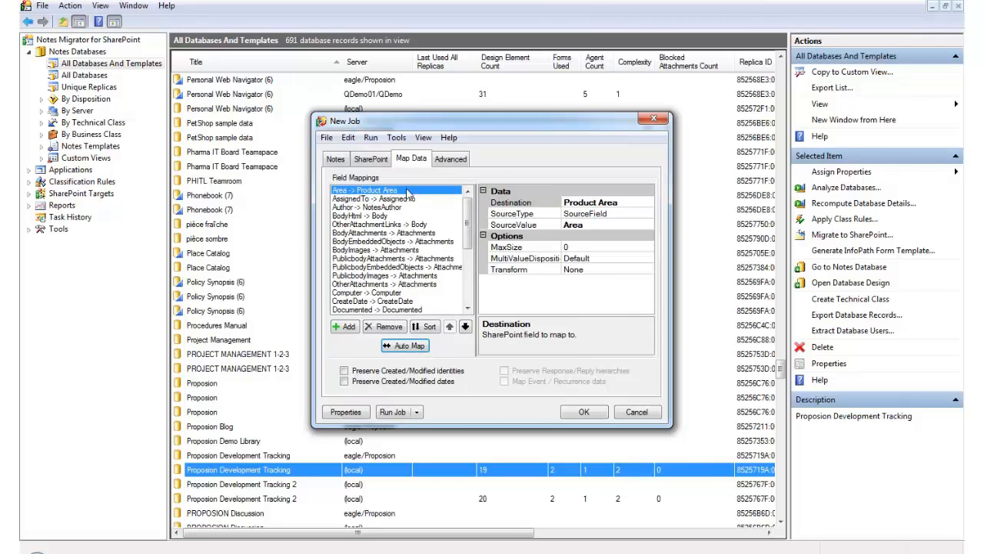
{"action": "left_click_drag", "start_coordinate": [470, 251], "coordinate": [471, 315]}
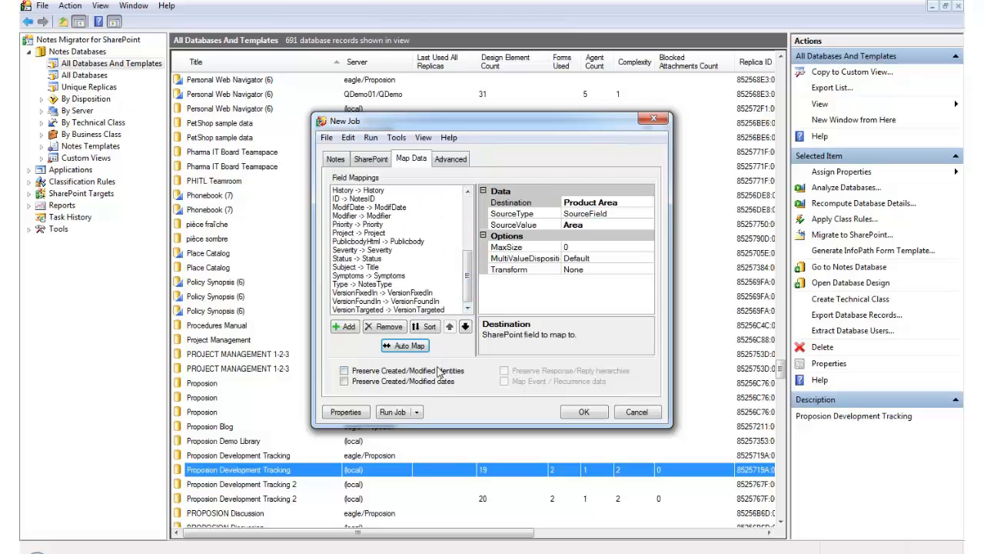
{"action": "left_click", "coordinate": [371, 372]}
Enable mapping of Reader/Author fields for document level security and run the migration job.
{"action": "left_click", "coordinate": [451, 161]}
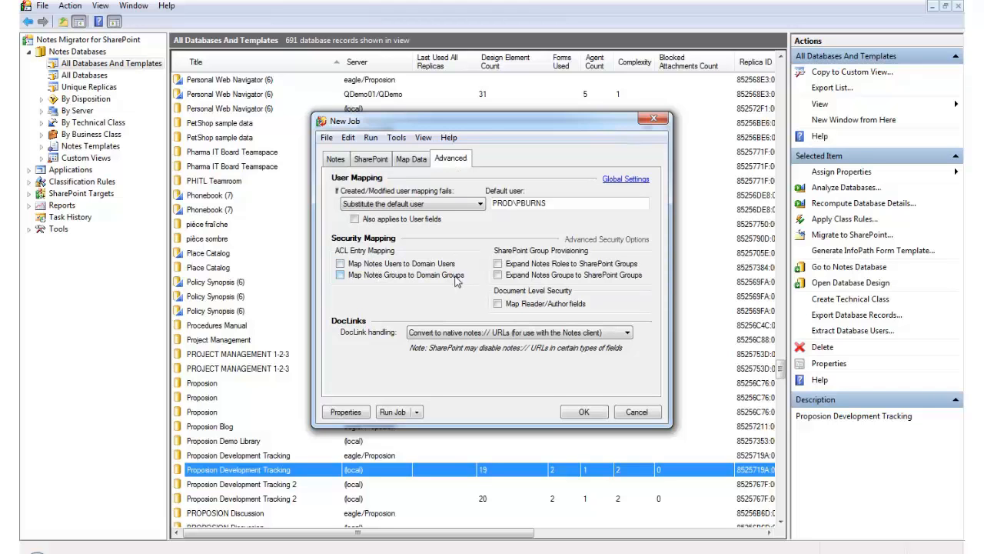
{"action": "left_click", "coordinate": [501, 305]}
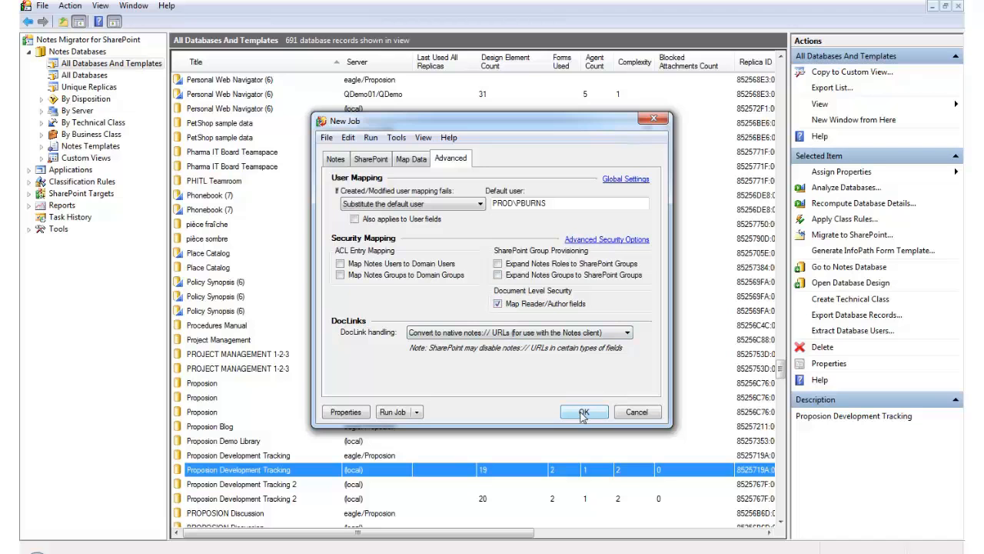
{"action": "left_click", "coordinate": [393, 412]}
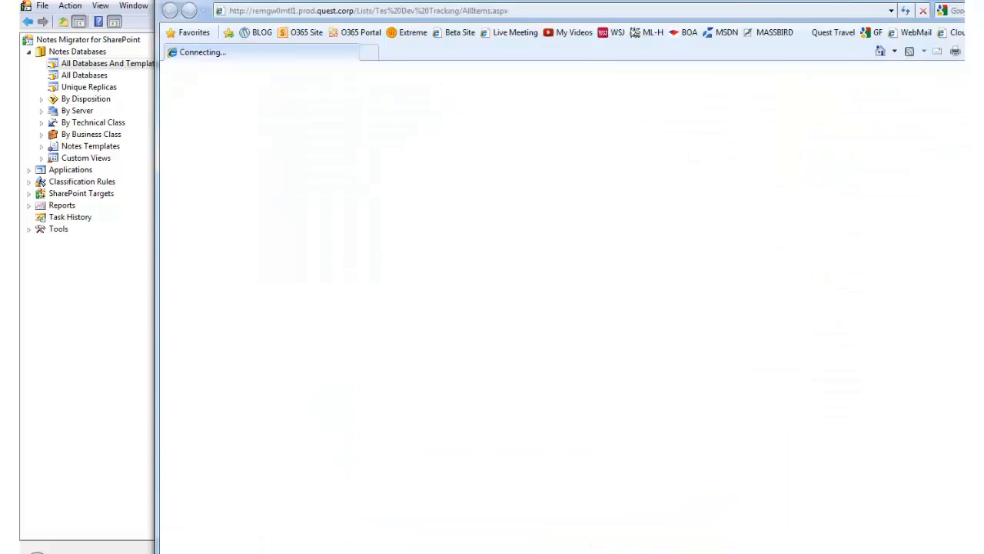
Switch to the Tes Dev Tracking list in the browser and open "BUG: Support for No Impersonation broken" in a maximized view.
{"action": "left_click_drag", "start_coordinate": [620, 0], "coordinate": [454, 2]}
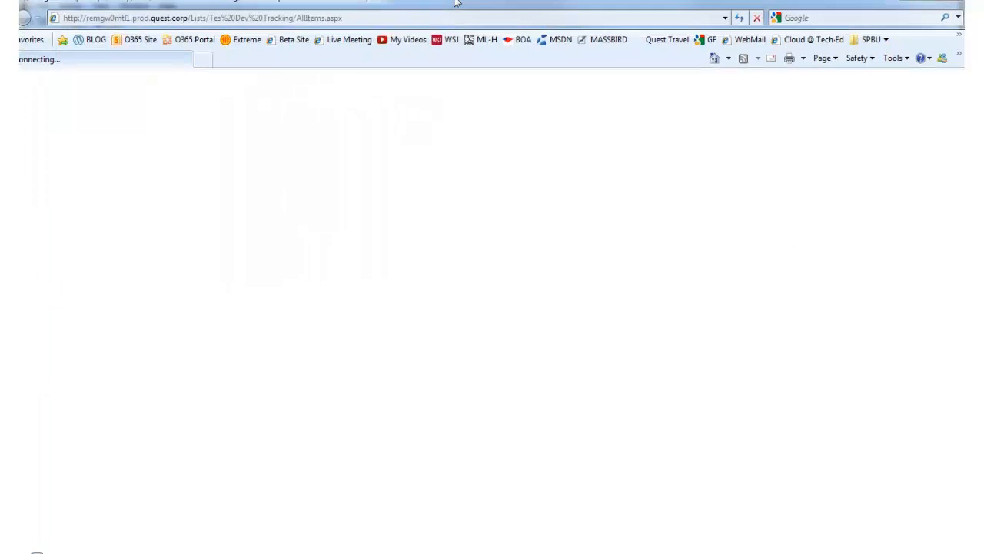
{"action": "double_click", "coordinate": [455, 2]}
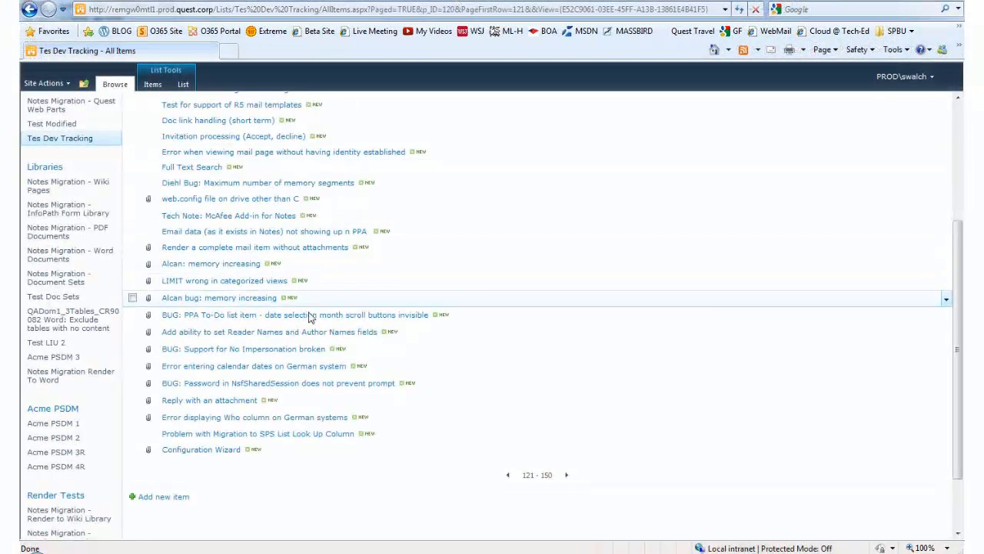
{"action": "left_click", "coordinate": [266, 348]}
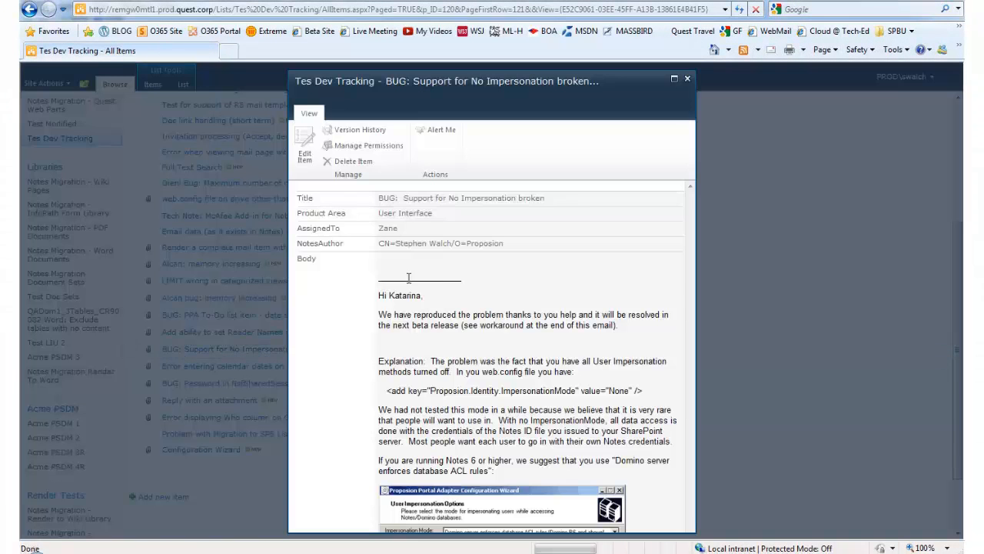
{"action": "left_click", "coordinate": [674, 79]}
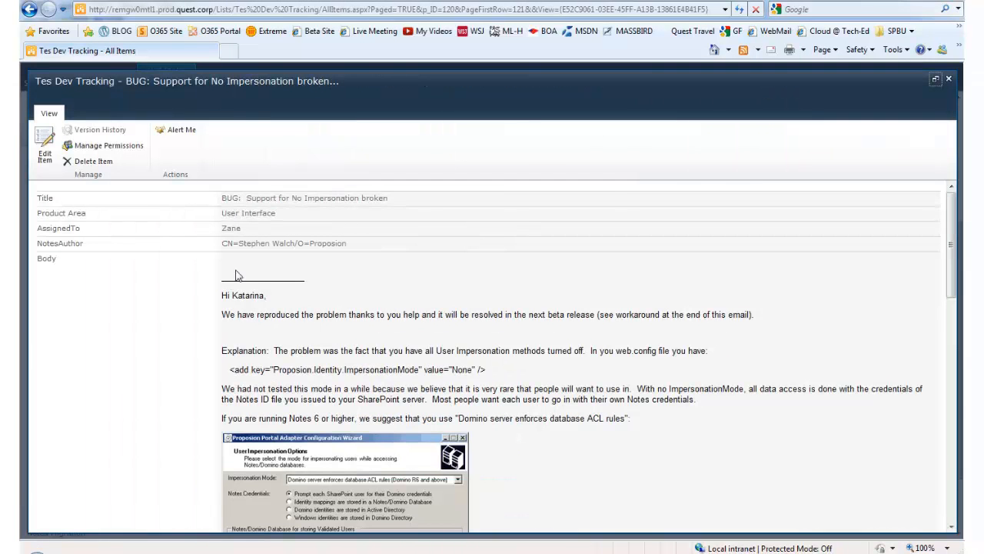
Examine the migrated item's rich text body, embedded images, metadata fields, attachments and created/modified details.
{"action": "scroll", "coordinate": [377, 405], "scroll_direction": "down", "scroll_amount": 3}
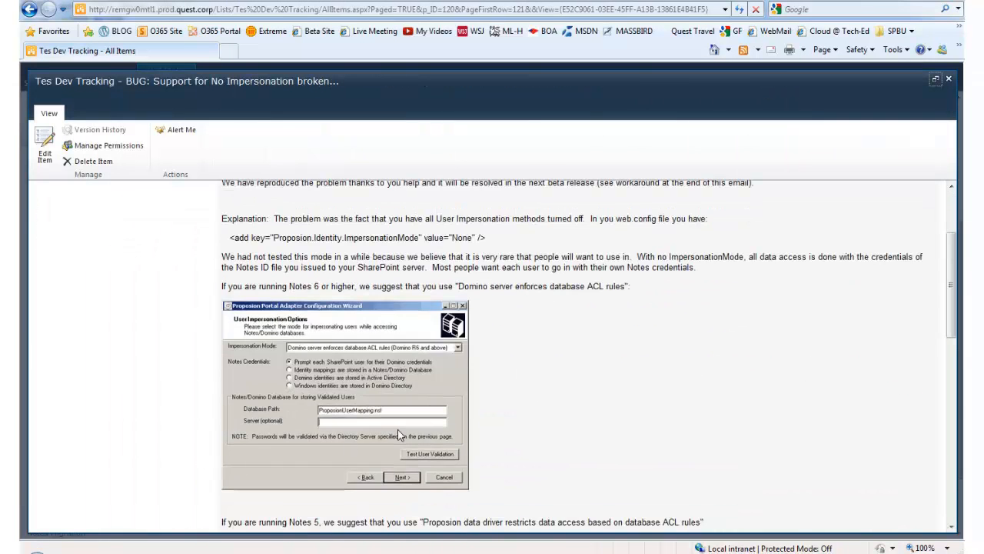
{"action": "scroll", "coordinate": [394, 429], "scroll_direction": "down", "scroll_amount": 6}
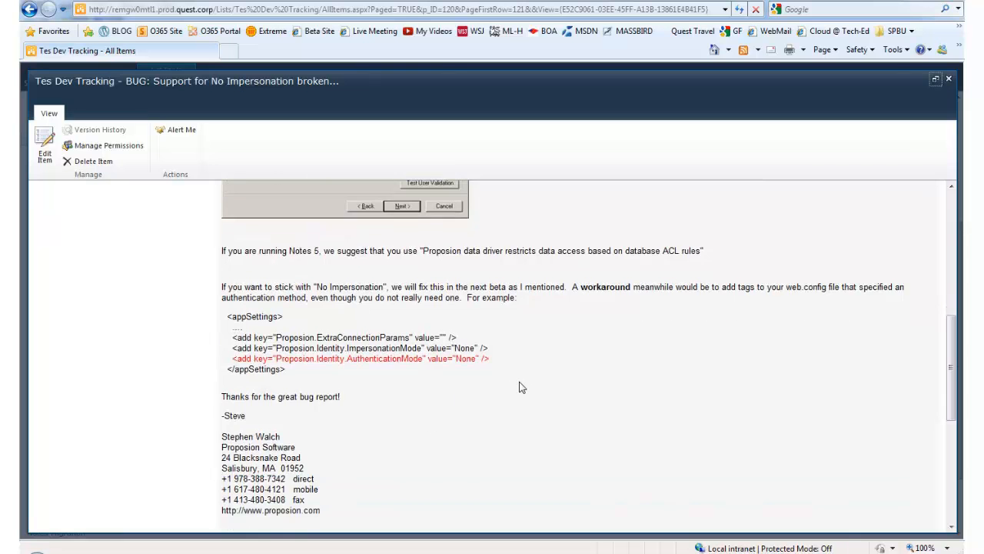
{"action": "scroll", "coordinate": [513, 396], "scroll_direction": "down", "scroll_amount": 5}
{"action": "scroll", "coordinate": [510, 395], "scroll_direction": "up", "scroll_amount": 15}
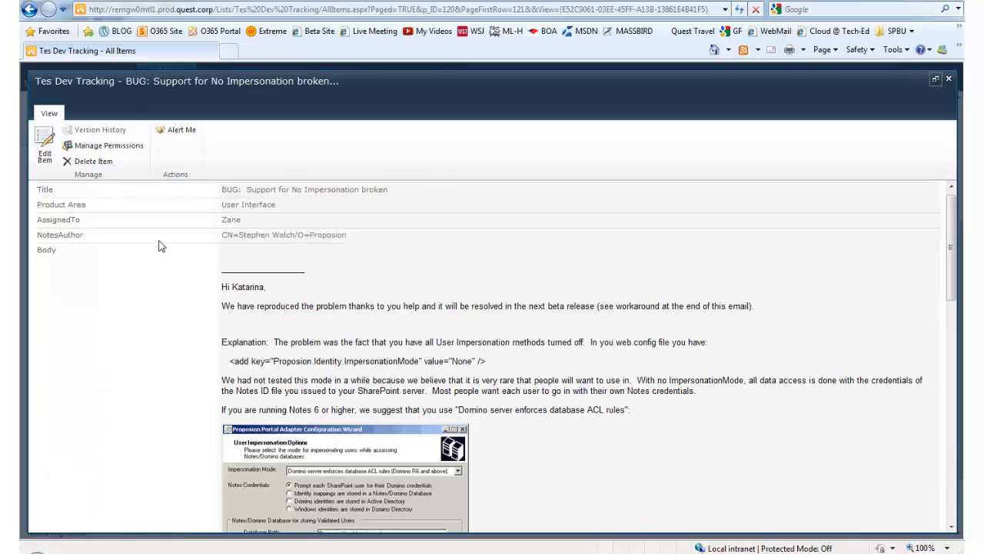
{"action": "scroll", "coordinate": [161, 275], "scroll_direction": "down", "scroll_amount": 15}
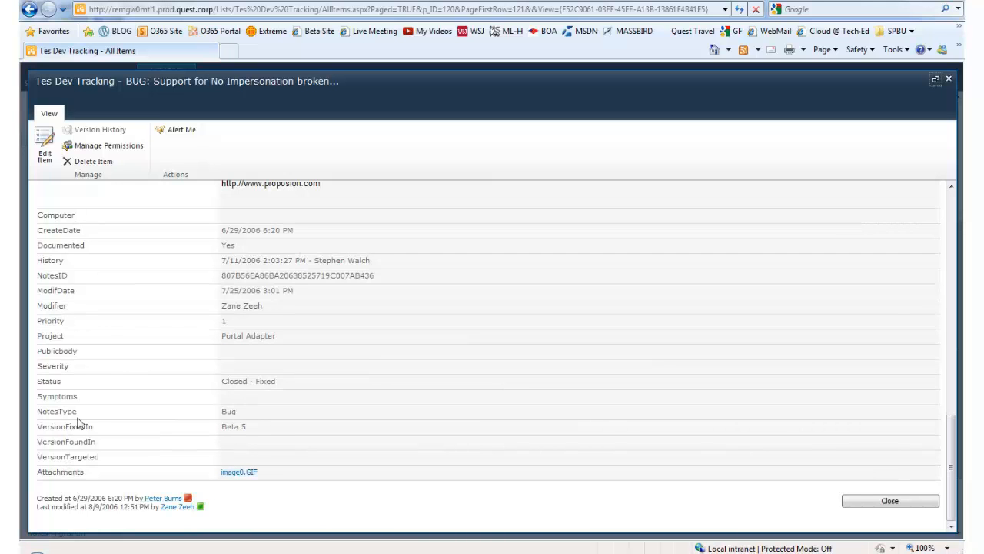
Open the item for editing and review the available Product Area choices and the editable body content.
{"action": "left_click", "coordinate": [47, 154]}
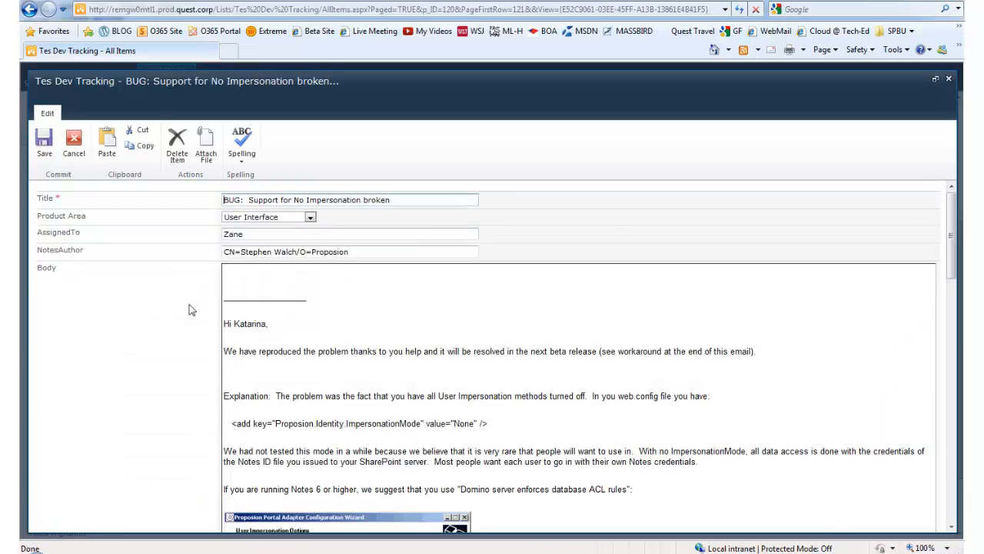
{"action": "left_click", "coordinate": [310, 216]}
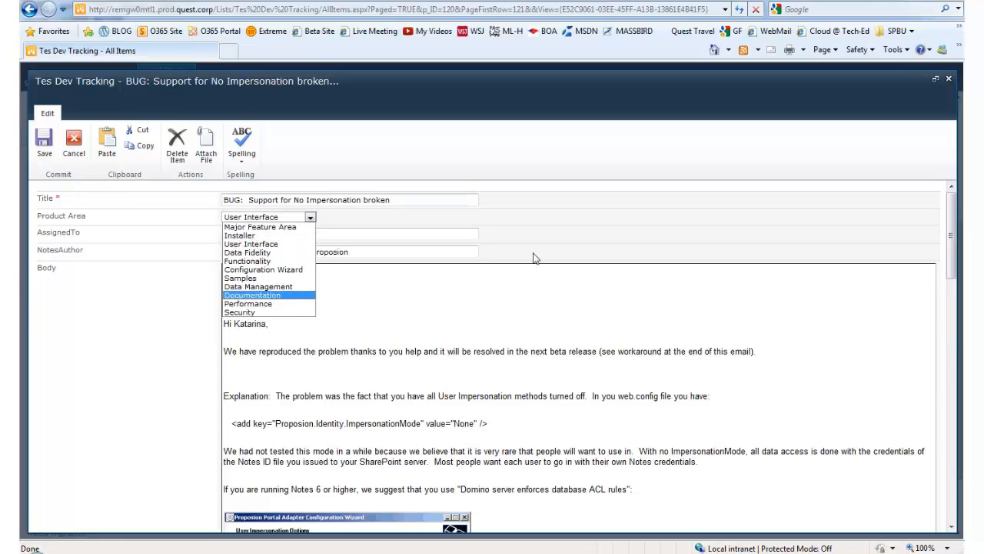
{"action": "left_click", "coordinate": [578, 243]}
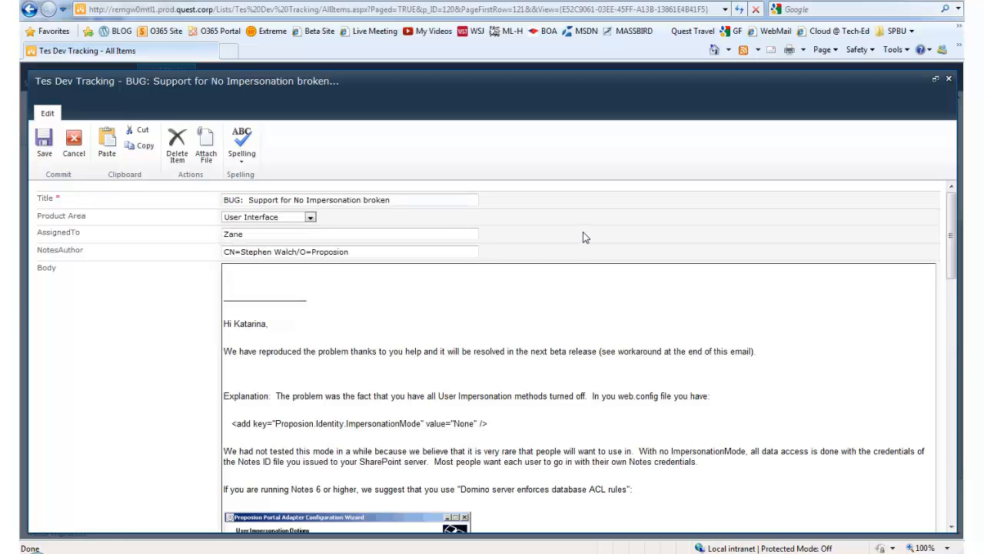
{"action": "scroll", "coordinate": [583, 233], "scroll_direction": "down", "scroll_amount": 10}
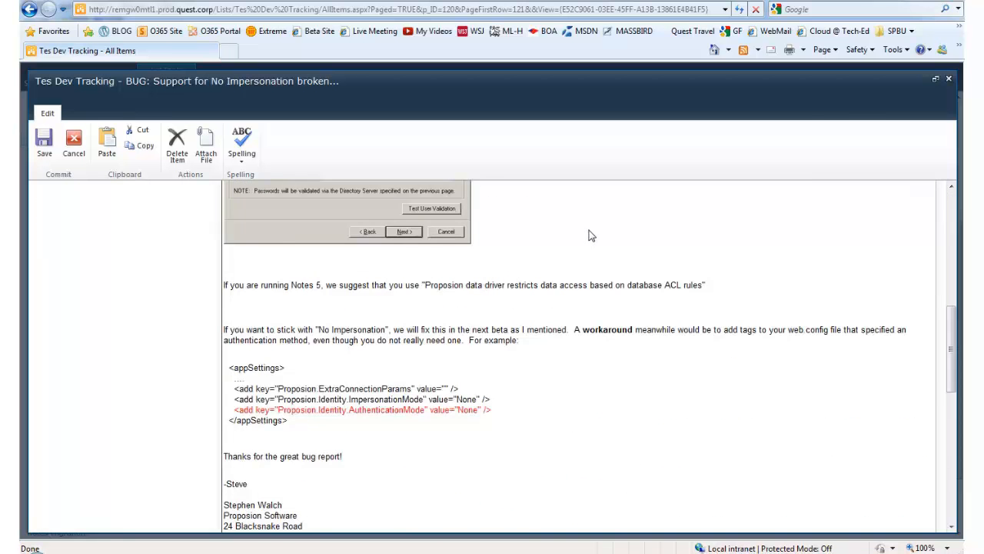